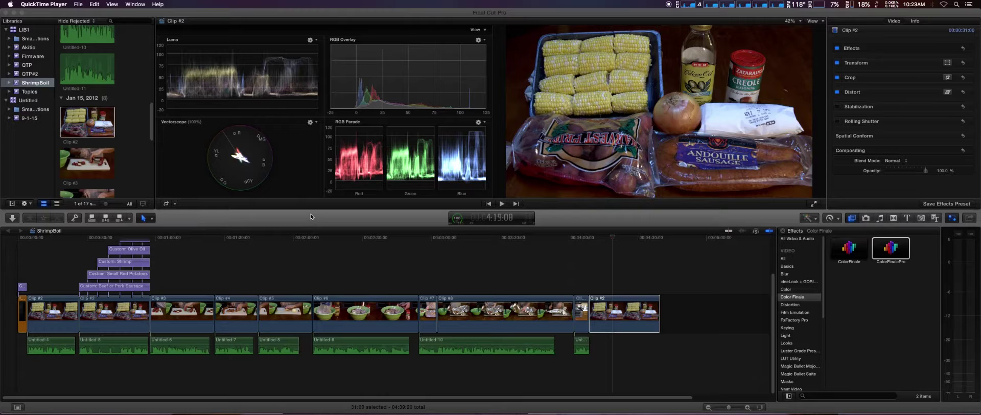
Step: Bring Final Cut Pro forward, preview ColorFinalePro, and apply it to Clip #2
{"action": "left_click", "coordinate": [380, 222]}
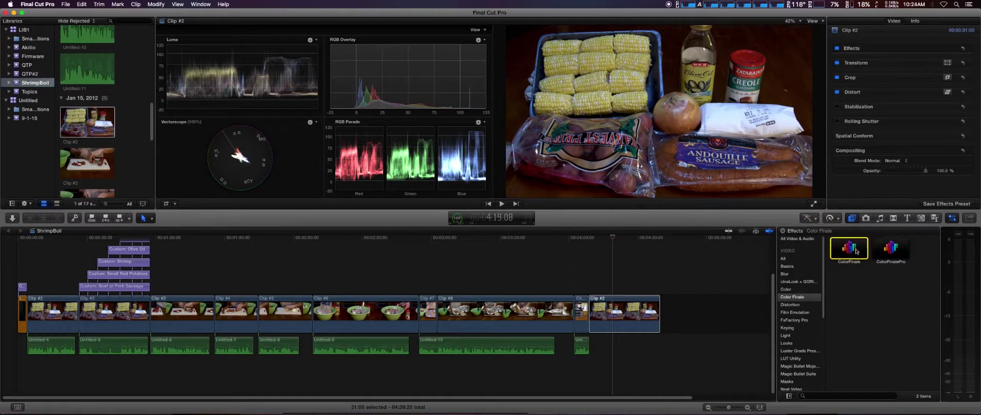
{"action": "left_click", "coordinate": [897, 250]}
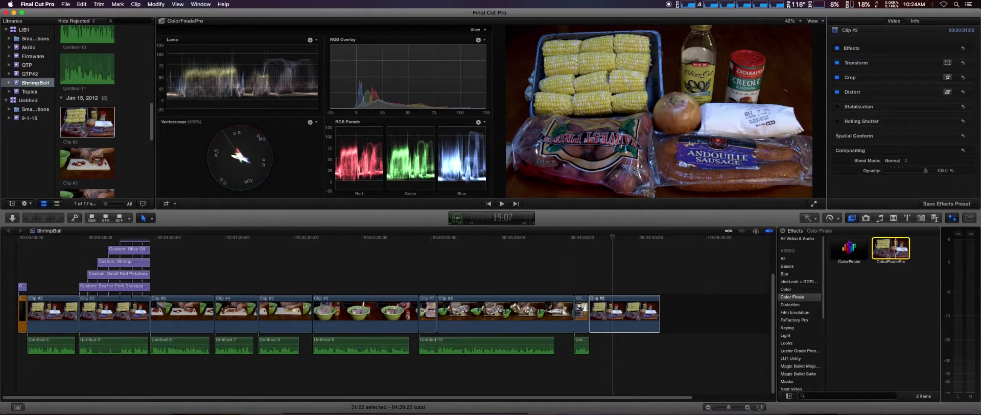
{"action": "double_click", "coordinate": [896, 251]}
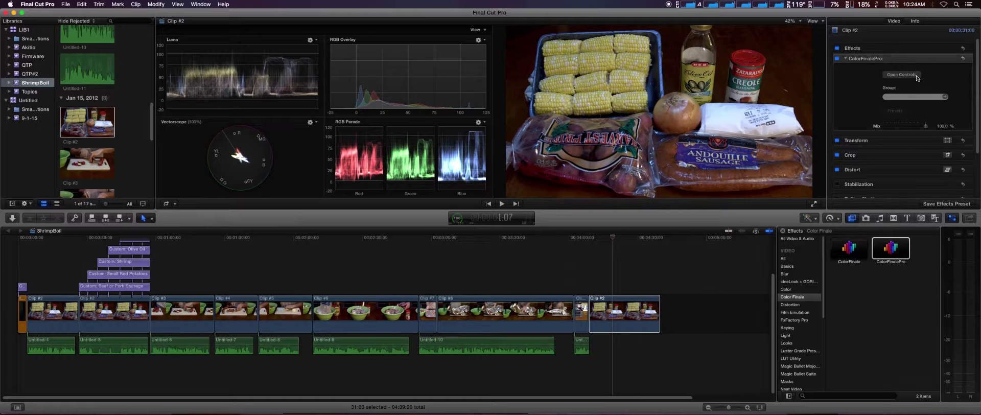
Step: Open the Color Finale v1.6.0 controls window from the Video inspector
{"action": "left_click", "coordinate": [929, 99]}
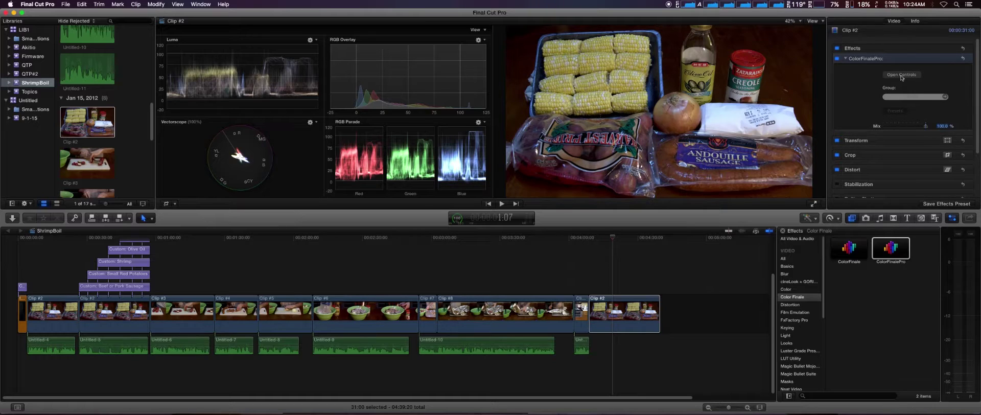
{"action": "left_click", "coordinate": [901, 75]}
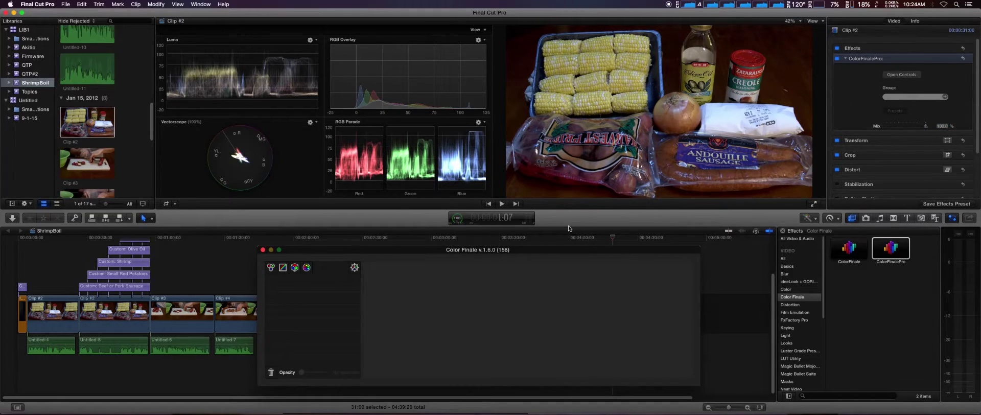
Step: Open the Color Finale settings panel, which leads to the oscars.org ACES page in Chrome
{"action": "left_click", "coordinate": [354, 267]}
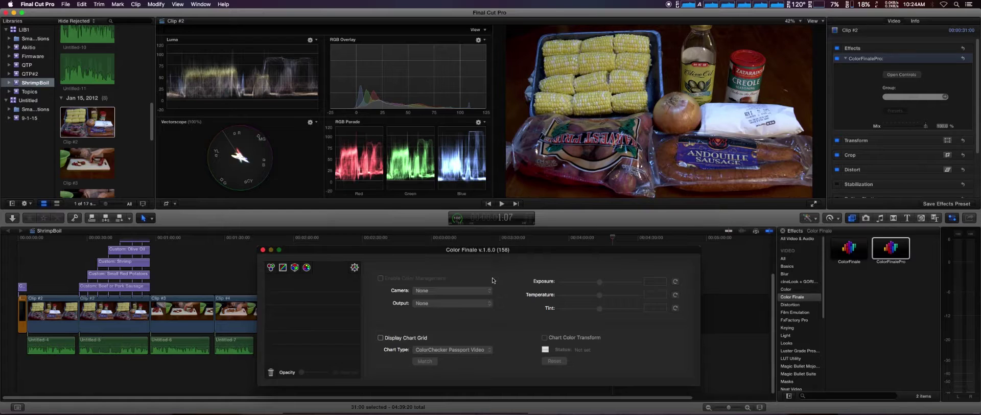
{"action": "left_click", "coordinate": [380, 282]}
Step: View the oscars.org ACES page in Chrome, then switch back to Final Cut Pro
{"action": "mouse_move", "coordinate": [485, 413]}
{"action": "left_click", "coordinate": [441, 404]}
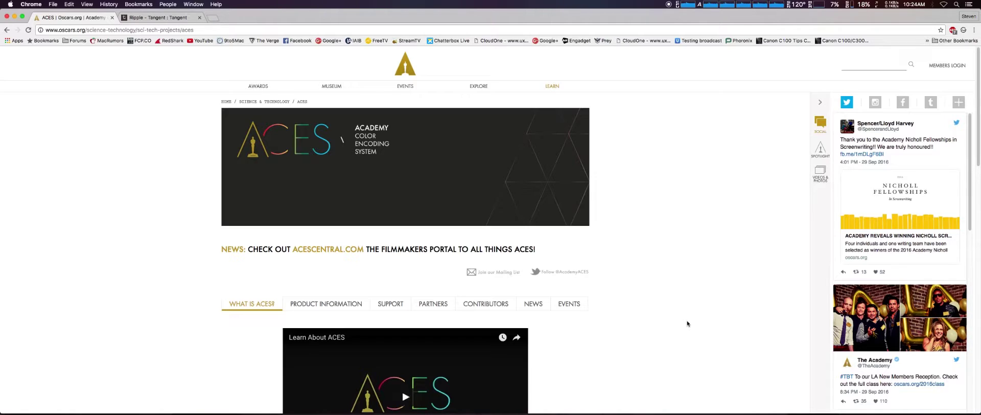
{"action": "mouse_move", "coordinate": [577, 409]}
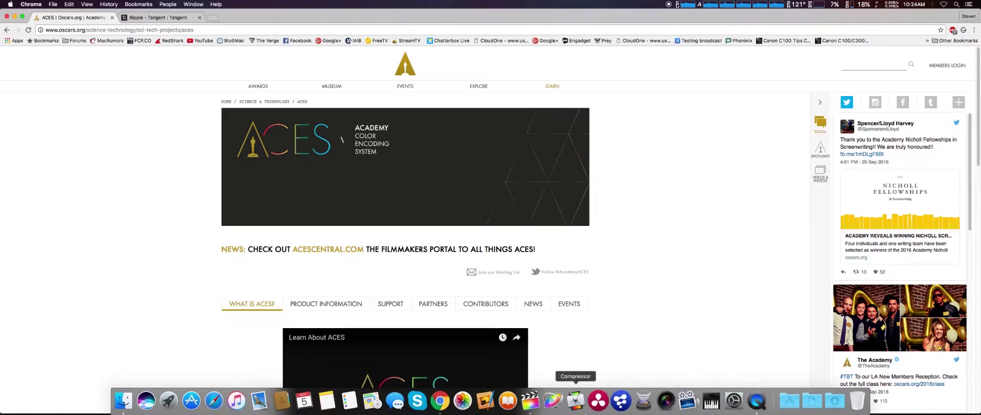
{"action": "left_click", "coordinate": [530, 403]}
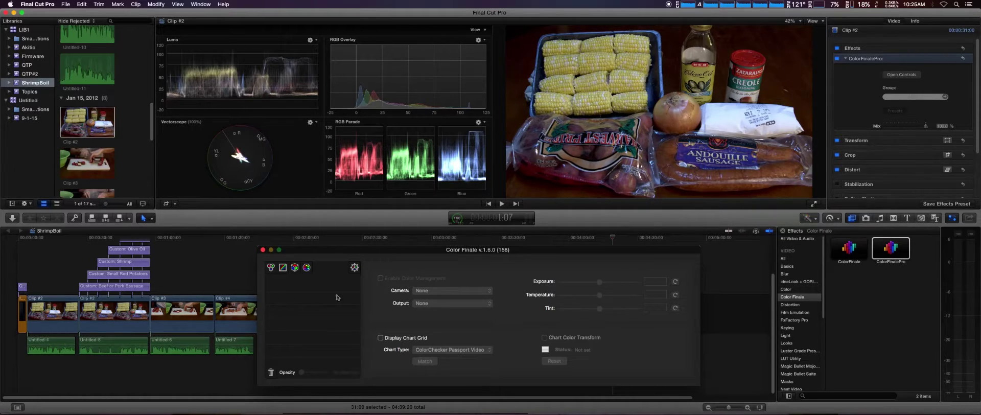
Step: Nudge the Color Finale settings, keeping Camera and Output at None and chart ColorChecker Passport Video
{"action": "left_click_drag", "start_coordinate": [309, 254], "coordinate": [308, 254]}
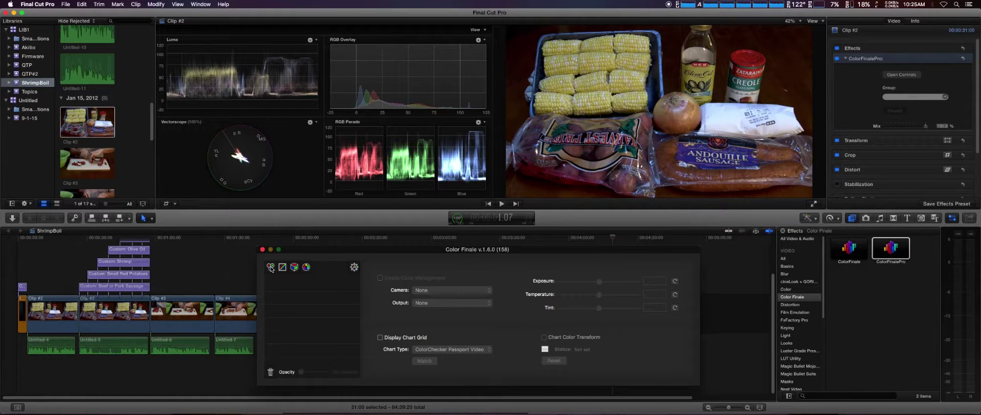
Step: Add a Color Wheels layer, test raising Lift blue in Sliders view, then reset it to 0.00
{"action": "left_click", "coordinate": [271, 268]}
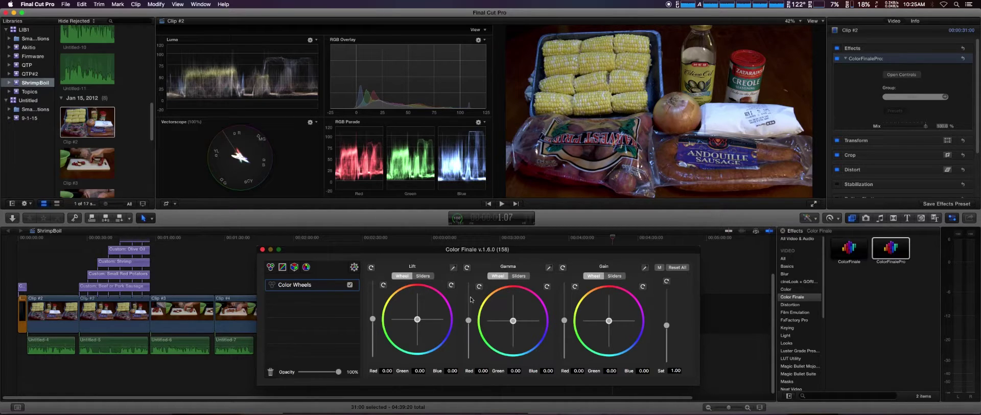
{"action": "left_click", "coordinate": [424, 276]}
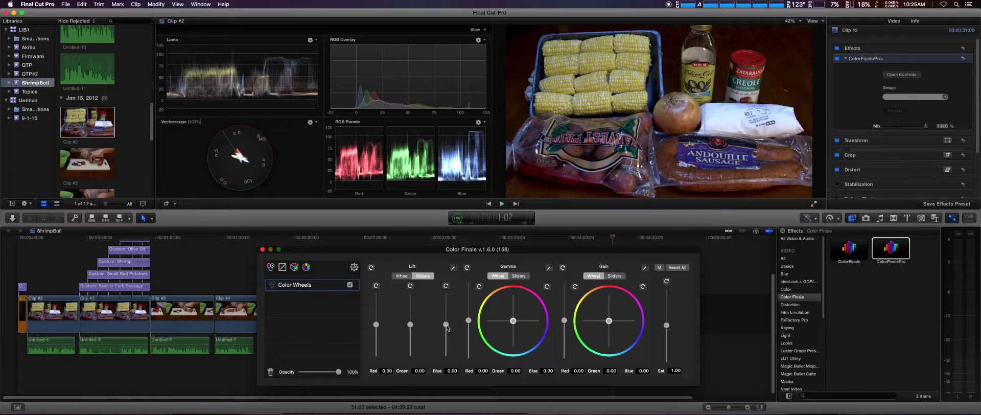
{"action": "mouse_move", "coordinate": [446, 325]}
{"action": "left_mouse_down"}
{"action": "mouse_move", "coordinate": [446, 307]}
{"action": "mouse_move", "coordinate": [446, 315]}
{"action": "left_mouse_up"}
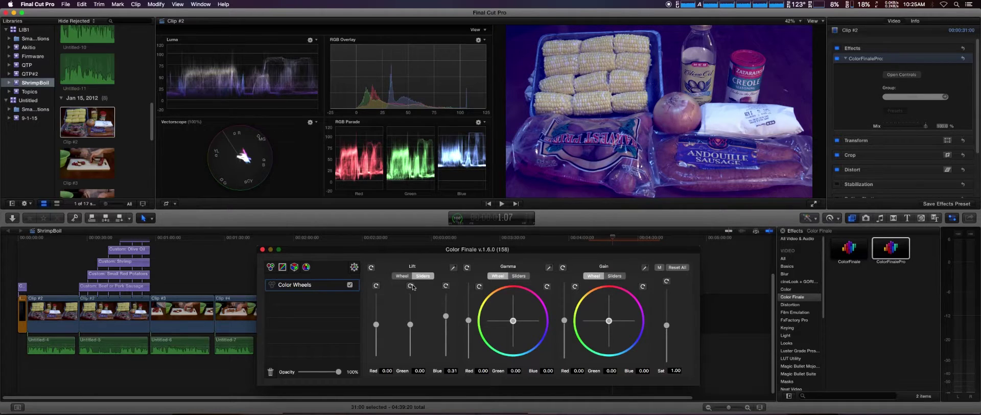
{"action": "left_click", "coordinate": [403, 275]}
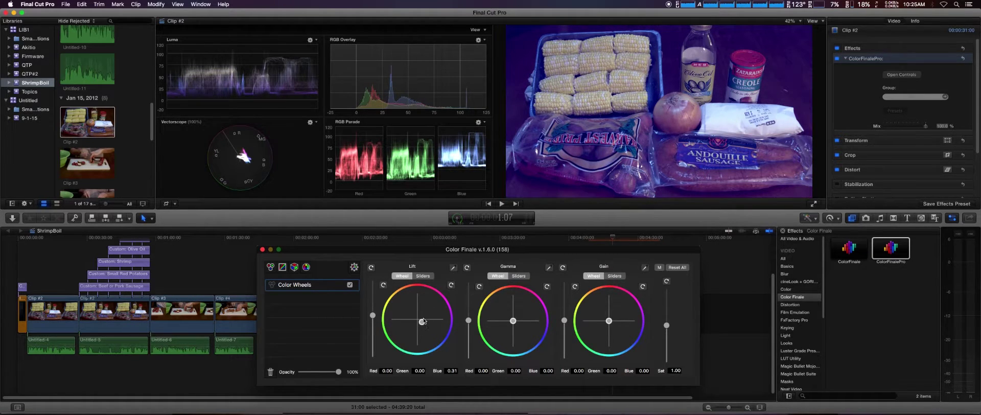
{"action": "left_click", "coordinate": [424, 276]}
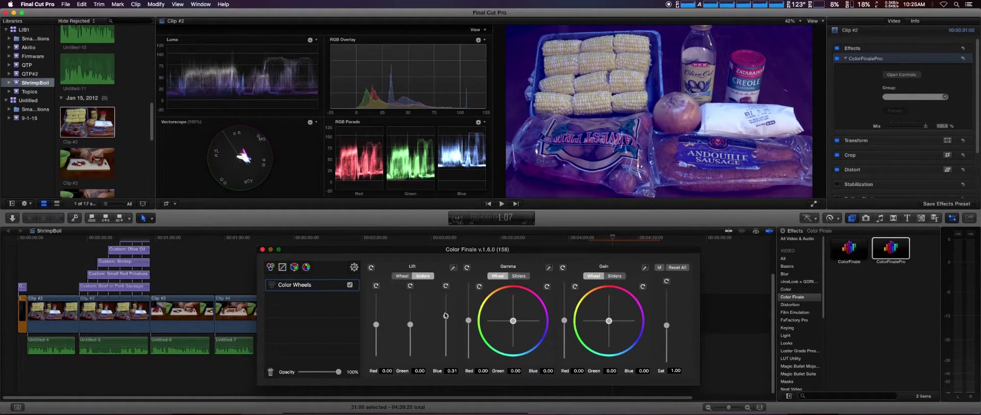
{"action": "left_click", "coordinate": [446, 286]}
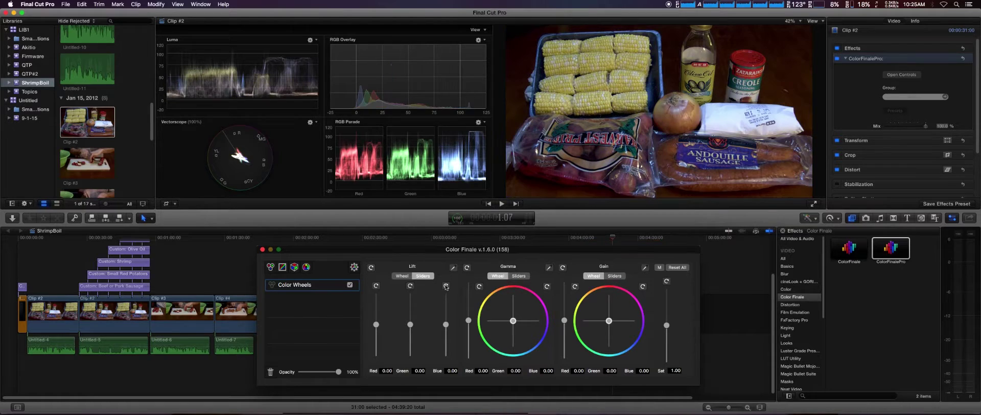
{"action": "left_click", "coordinate": [402, 275]}
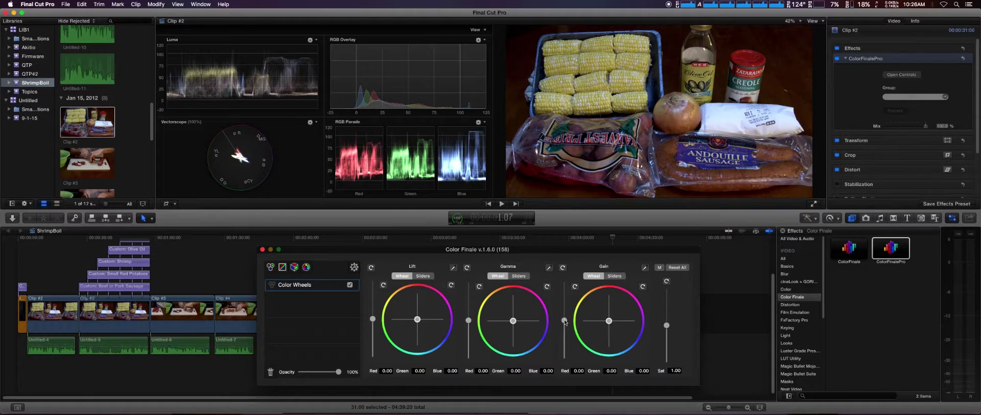
Step: Set Gain to 0.05, Gamma to 0.21 and Lift to -0.03 across red, green and blue
{"action": "left_click_drag", "start_coordinate": [564, 320], "coordinate": [564, 318]}
{"action": "left_click_drag", "start_coordinate": [468, 320], "coordinate": [471, 320]}
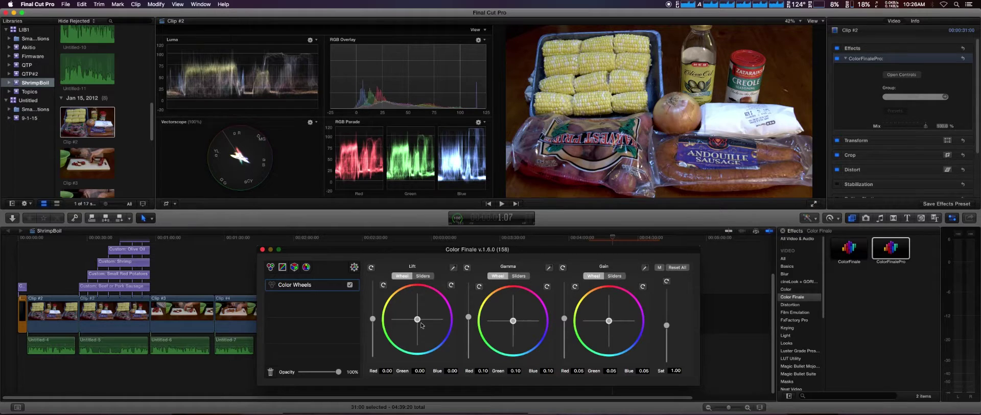
{"action": "left_click_drag", "start_coordinate": [372, 319], "coordinate": [375, 321]}
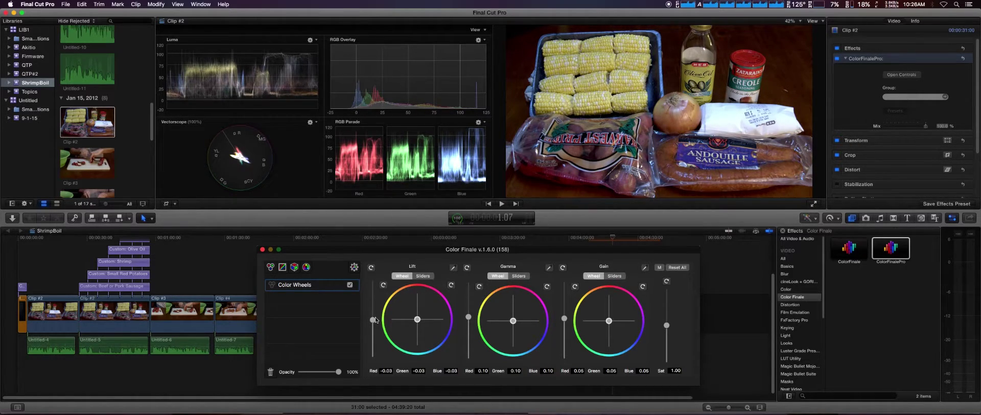
{"action": "left_click_drag", "start_coordinate": [468, 316], "coordinate": [468, 313]}
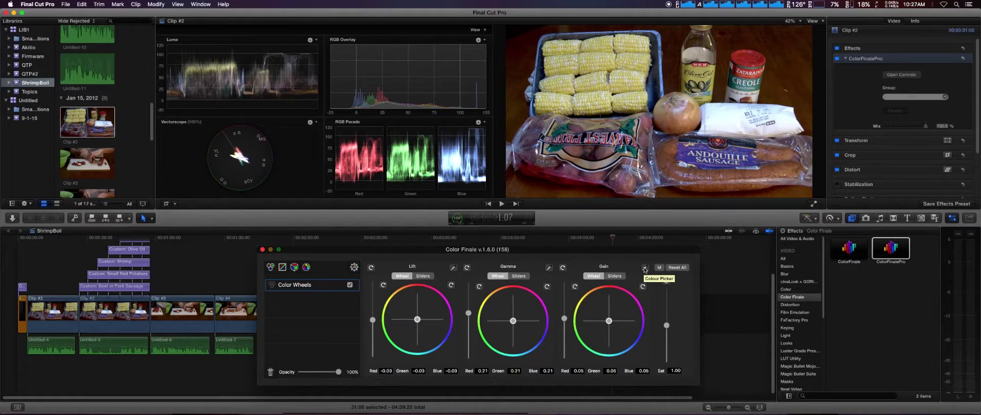
Step: Sample the white package with the Gain eyedropper, giving red 0.10, green 0.04, blue 0.00
{"action": "left_click", "coordinate": [644, 268]}
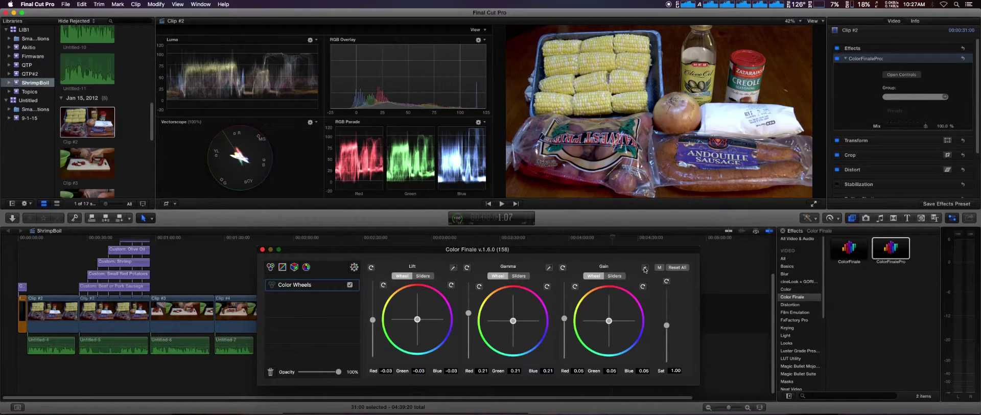
{"action": "left_click", "coordinate": [729, 115]}
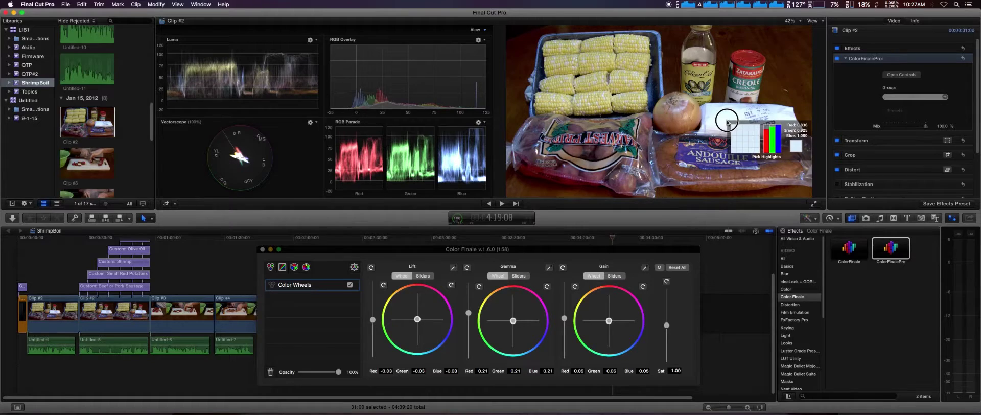
{"action": "left_click", "coordinate": [728, 121]}
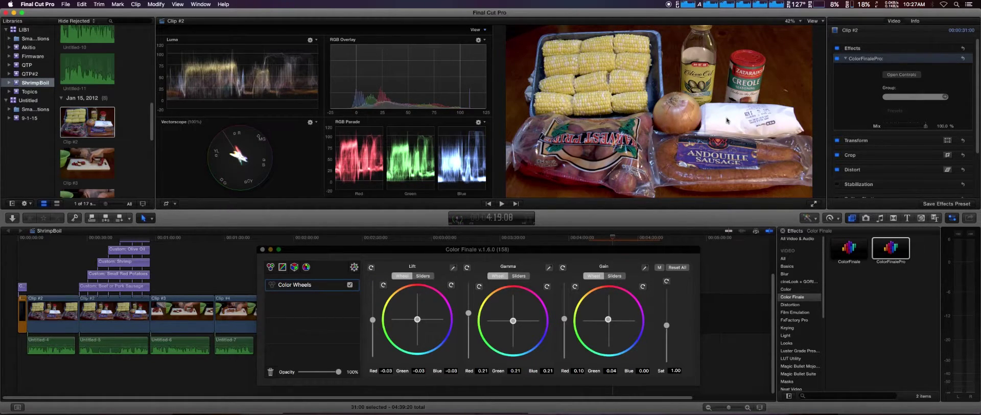
{"action": "left_click", "coordinate": [388, 251]}
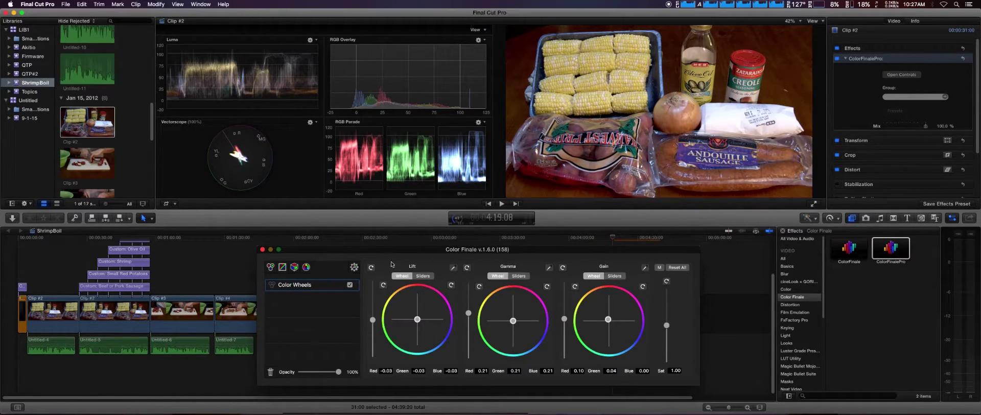
Step: Sample a dark area behind the corn with the Lift eyedropper: red -0.06, green -0.03, blue -0.02
{"action": "left_click", "coordinate": [453, 268]}
{"action": "left_click", "coordinate": [515, 32]}
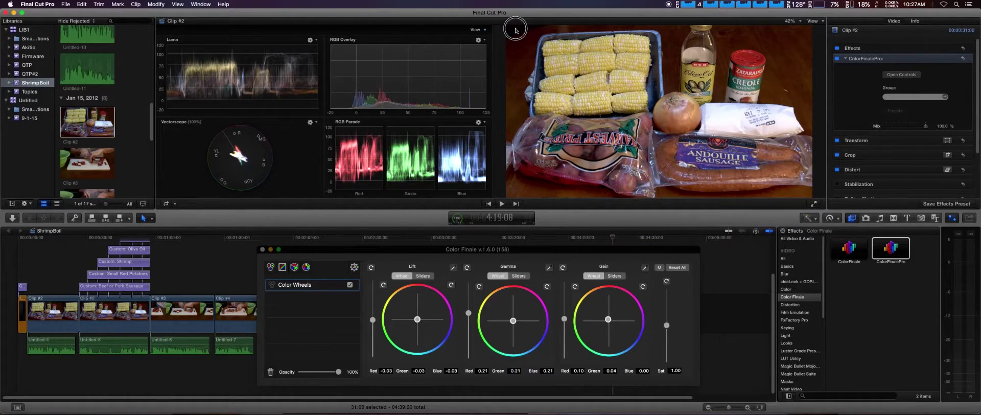
{"action": "left_click", "coordinate": [398, 256]}
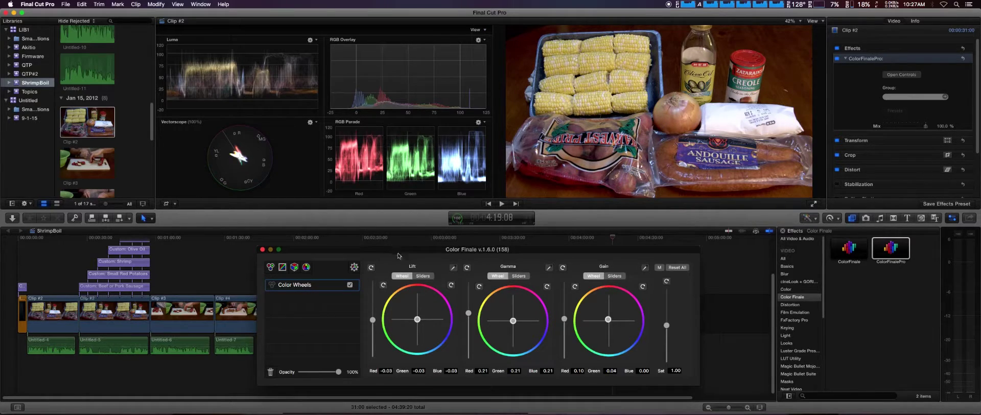
{"action": "left_click", "coordinate": [453, 269]}
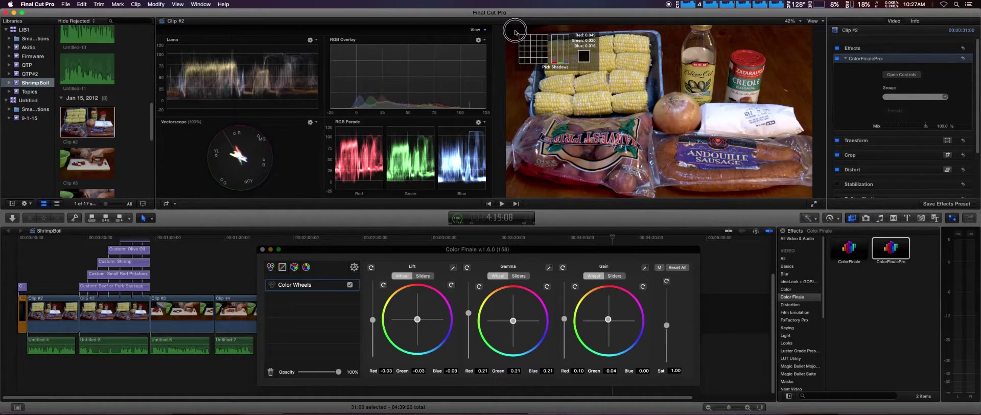
{"action": "left_click", "coordinate": [514, 32]}
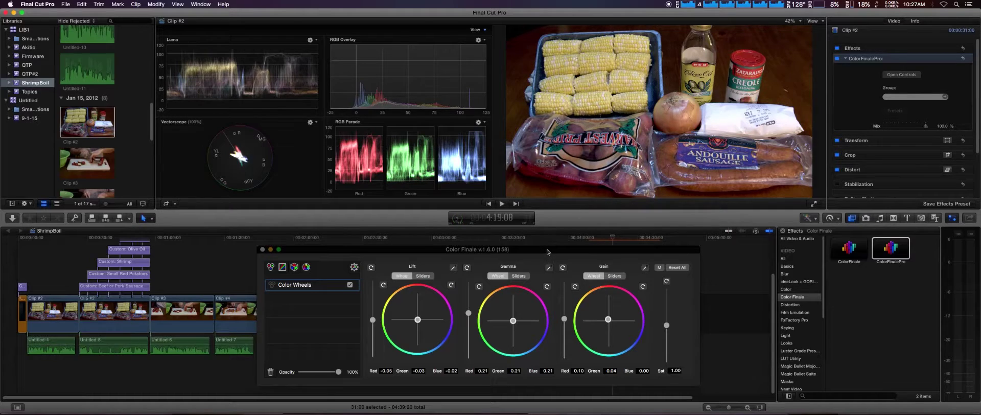
{"action": "left_click_drag", "start_coordinate": [547, 250], "coordinate": [552, 250]}
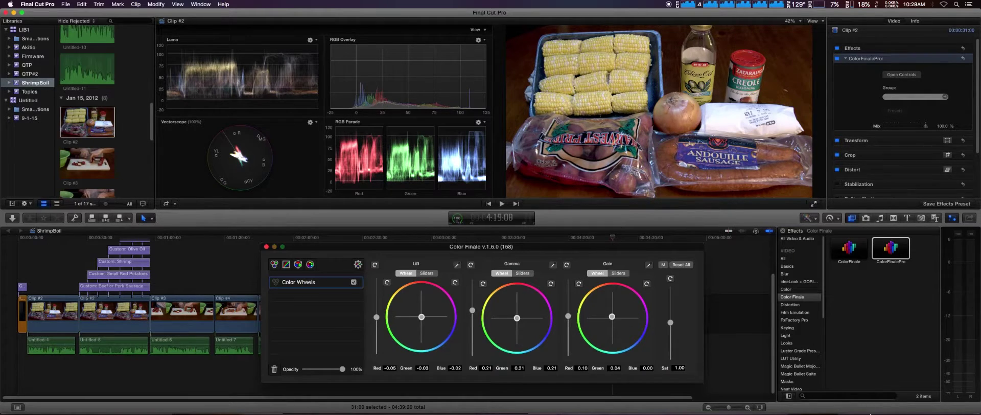
Step: Launch the standalone ColorFinale app and check for updates, dismissing the Final Cut Pro-running alert
{"action": "mouse_move", "coordinate": [856, 413]}
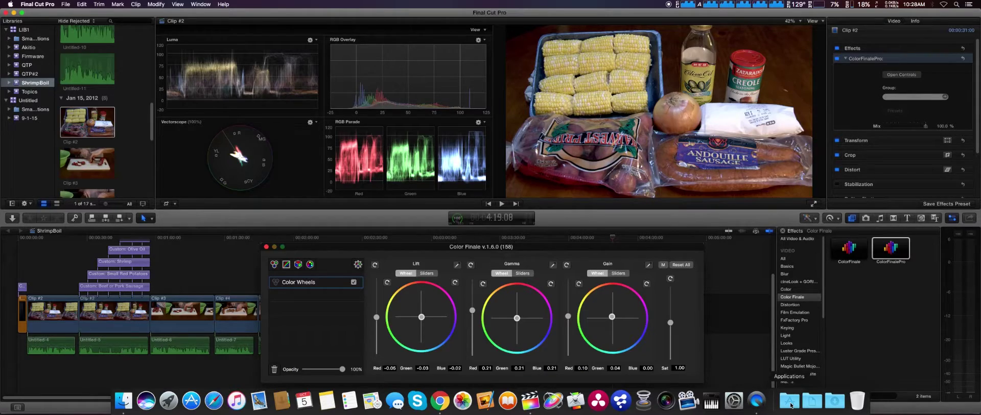
{"action": "left_click", "coordinate": [791, 405]}
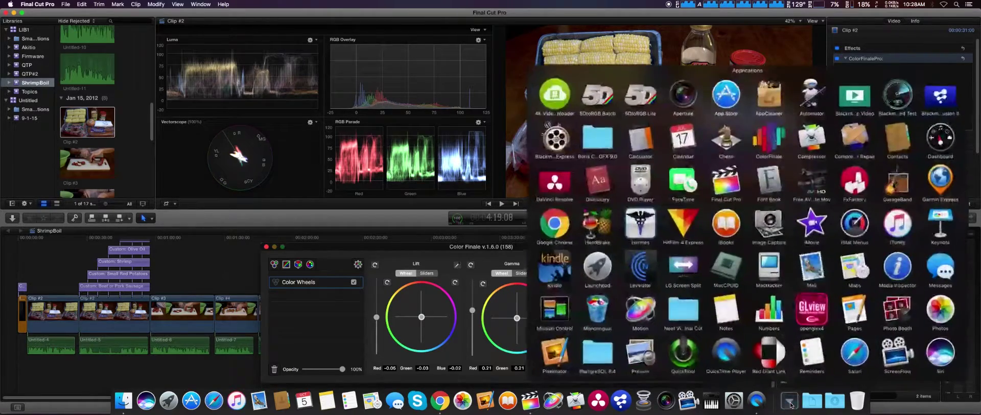
{"action": "left_click", "coordinate": [767, 137]}
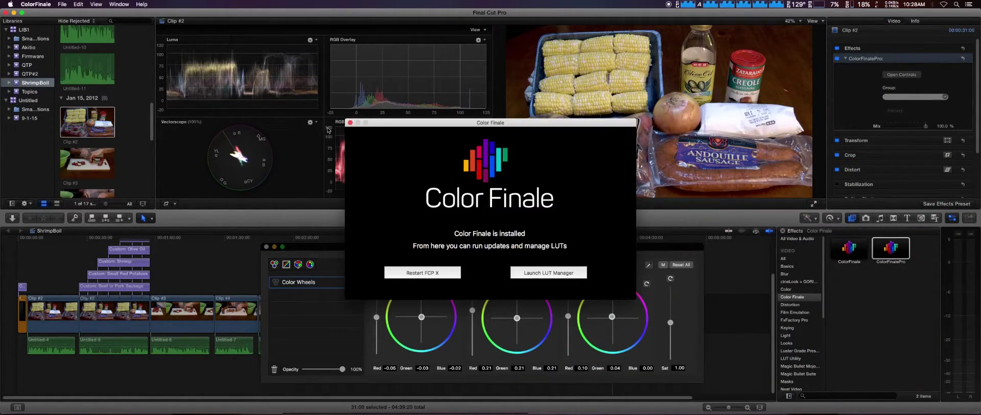
{"action": "left_click", "coordinate": [36, 4]}
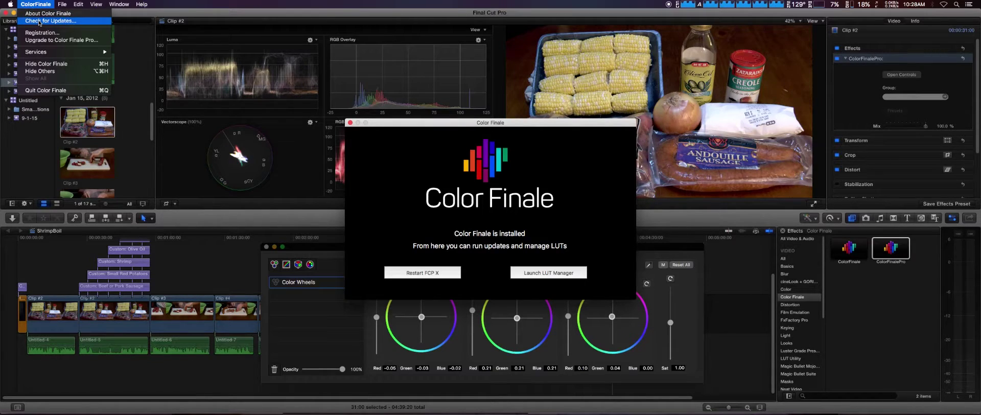
{"action": "left_click", "coordinate": [40, 21]}
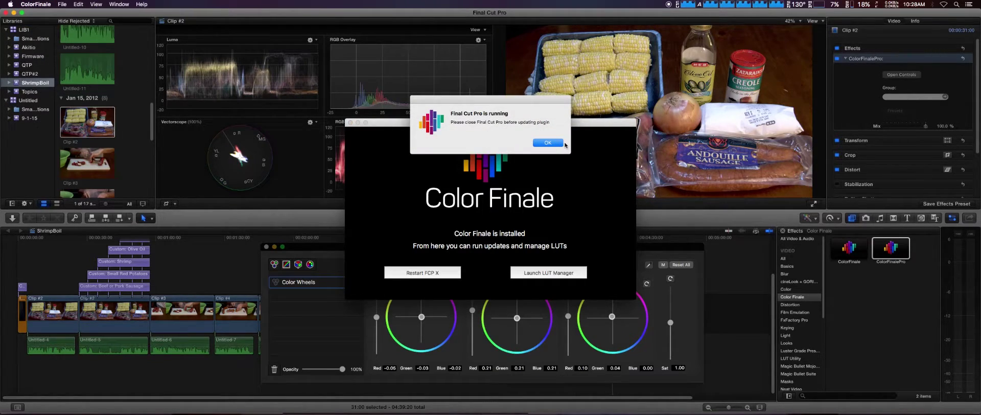
{"action": "left_click", "coordinate": [547, 142]}
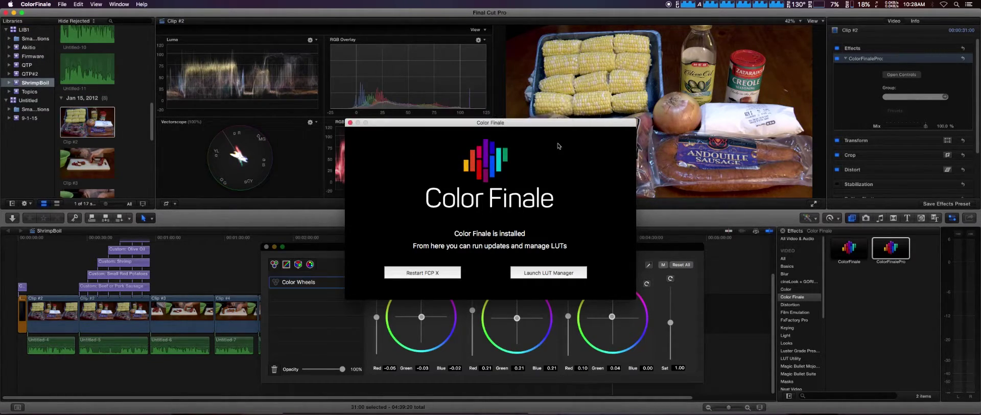
Step: Close the standalone Color Finale installer window, returning to Final Cut Pro with Clip #2's grade intact
{"action": "left_click", "coordinate": [350, 124]}
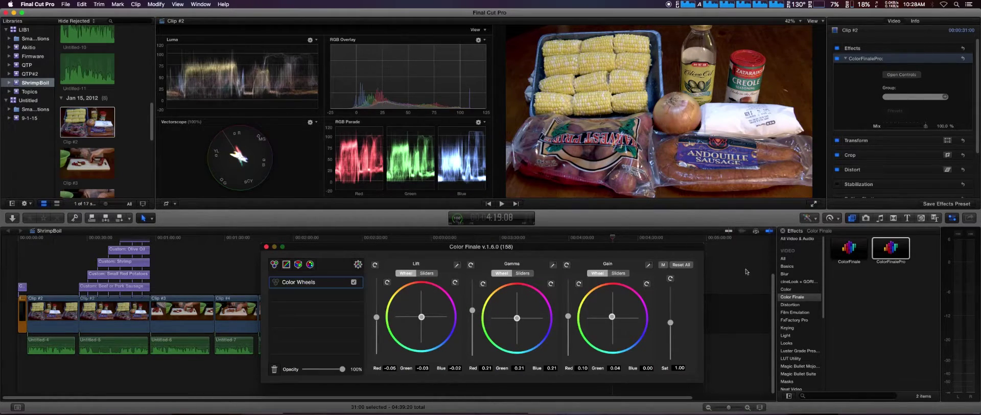